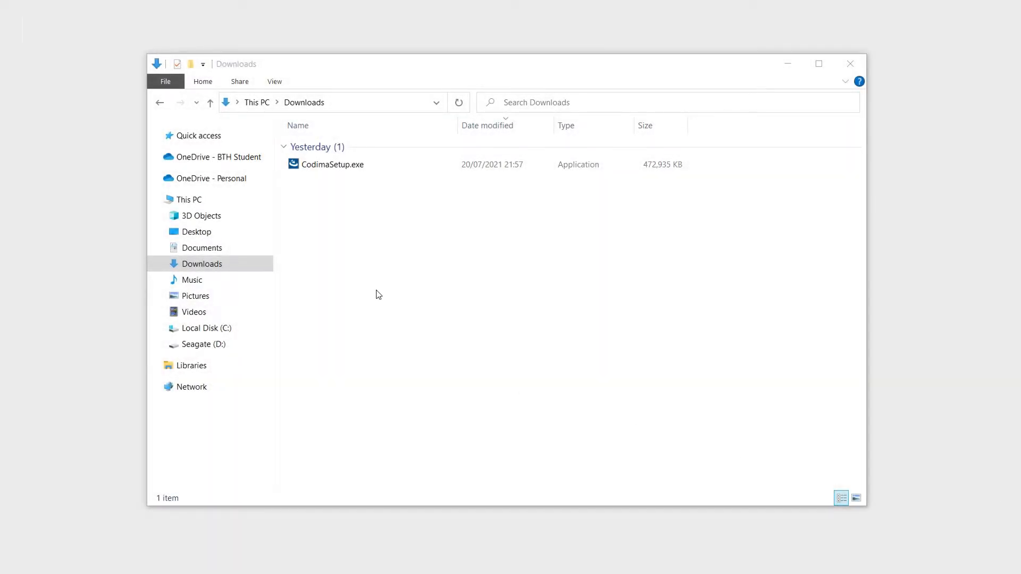
- Run CodimaSetup.exe from the Downloads folder
double_click(331, 170)
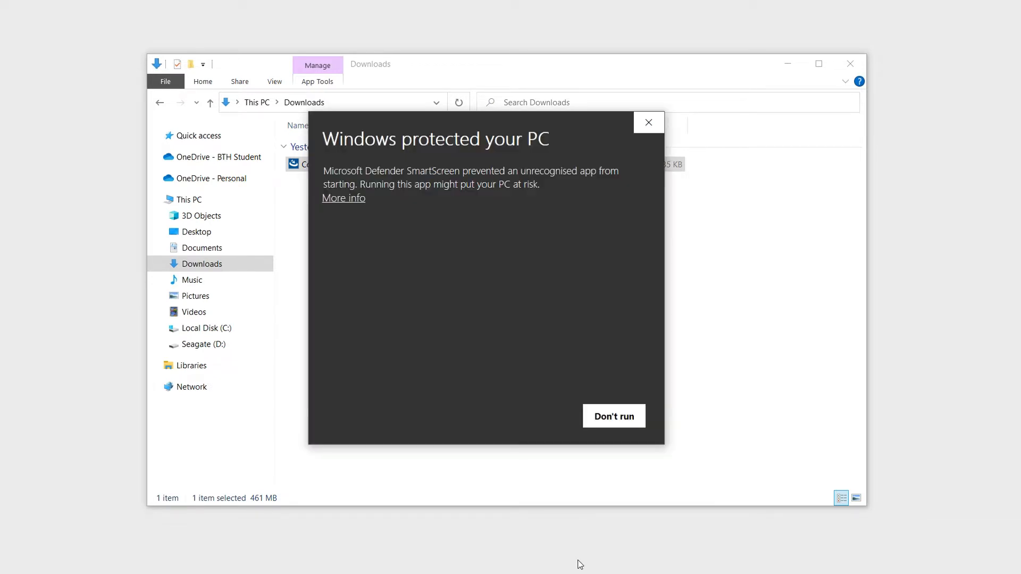
- Bypass the SmartScreen warning and run CodimaSetup.exe anyway
click(354, 199)
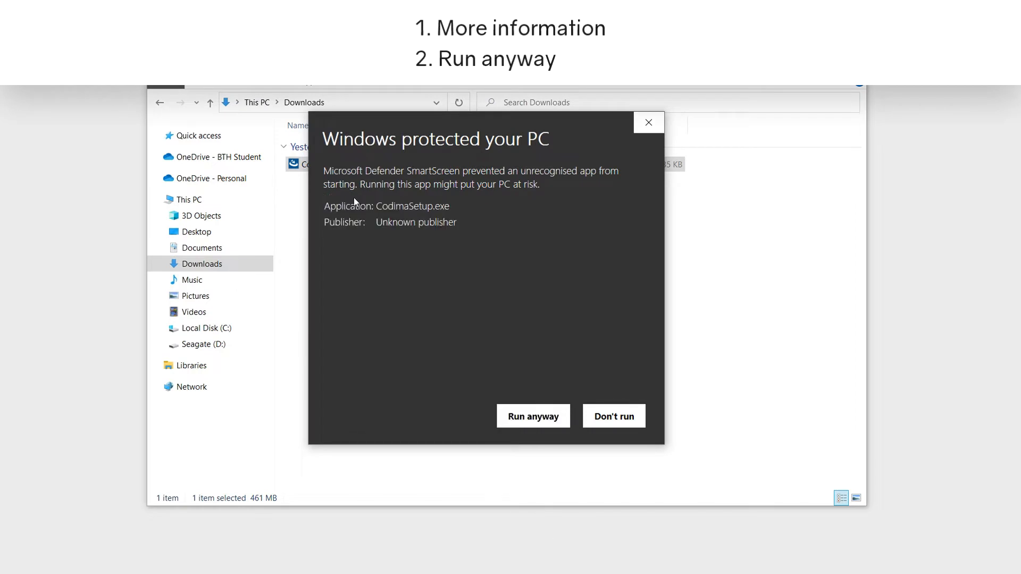
click(537, 419)
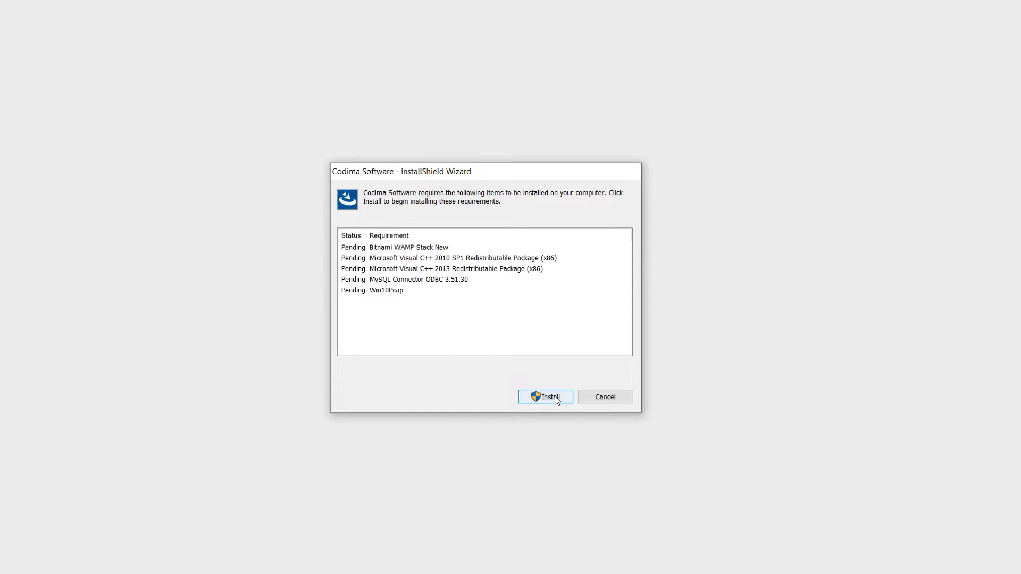
- Install the five listed prerequisites, approving the User Account Control prompt
click(555, 397)
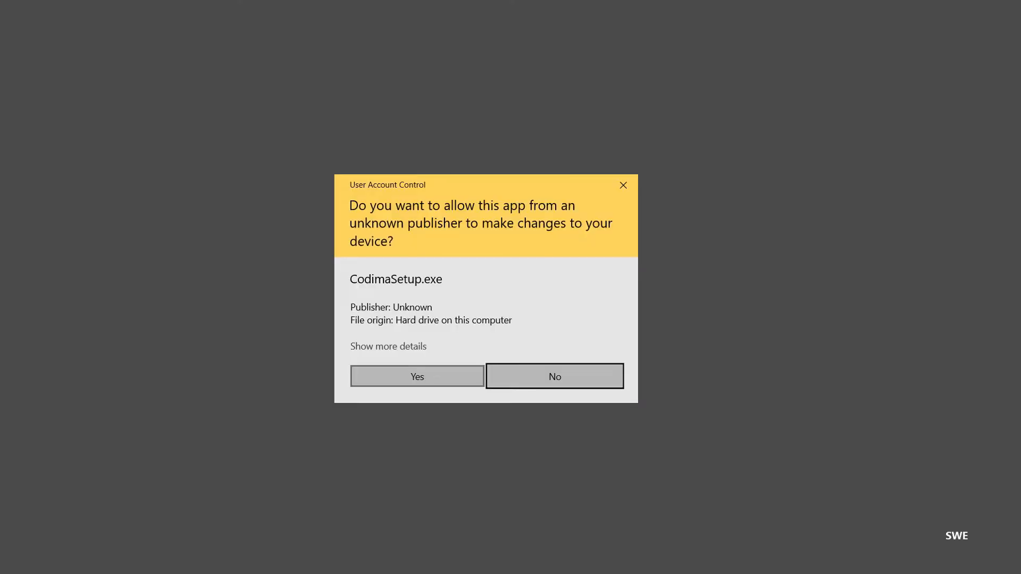
click(410, 378)
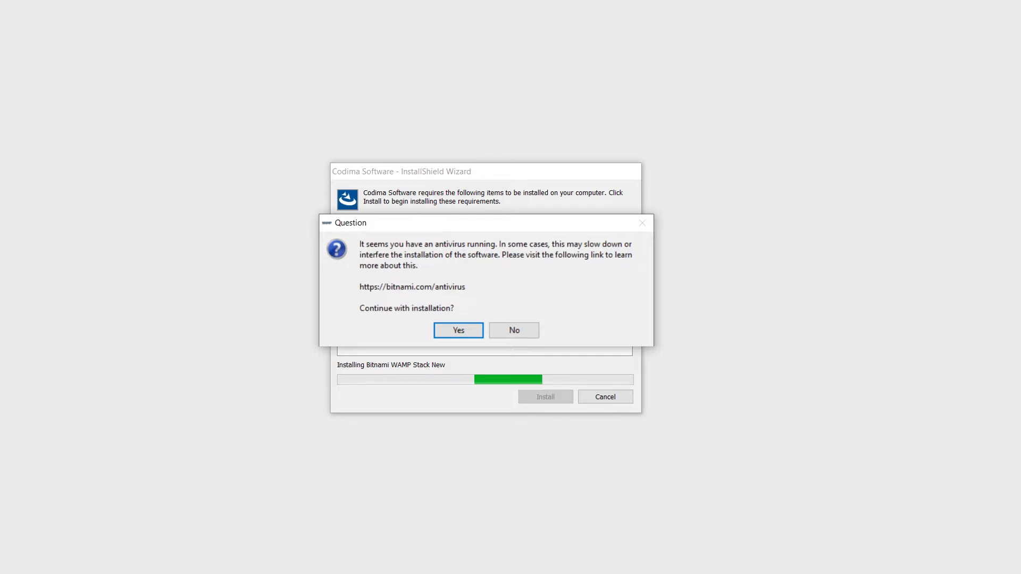
- Continue despite the antivirus warning, keeping default components including PhpMyAdmin and the default folder
click(448, 338)
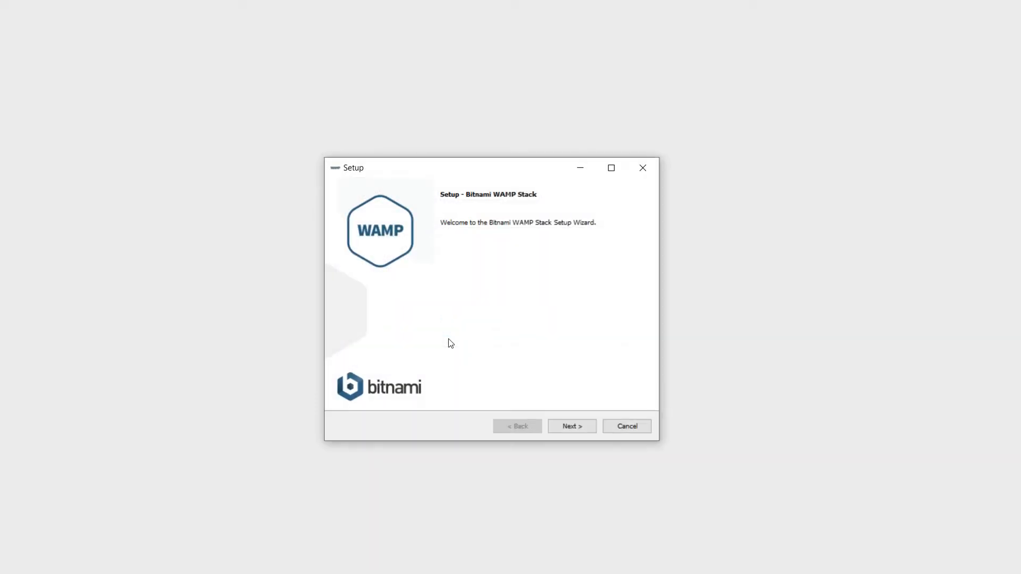
click(570, 432)
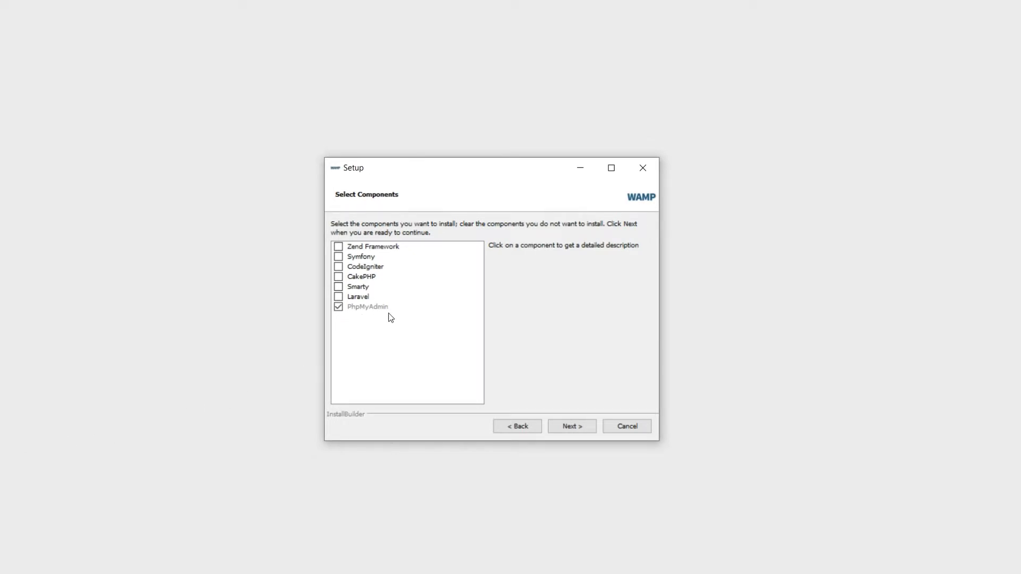
click(578, 429)
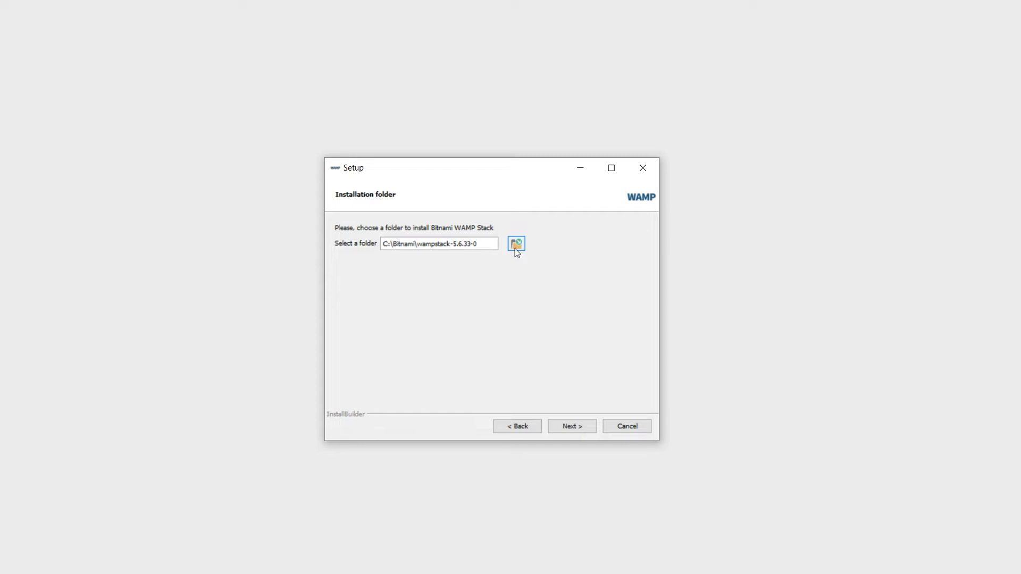
click(585, 429)
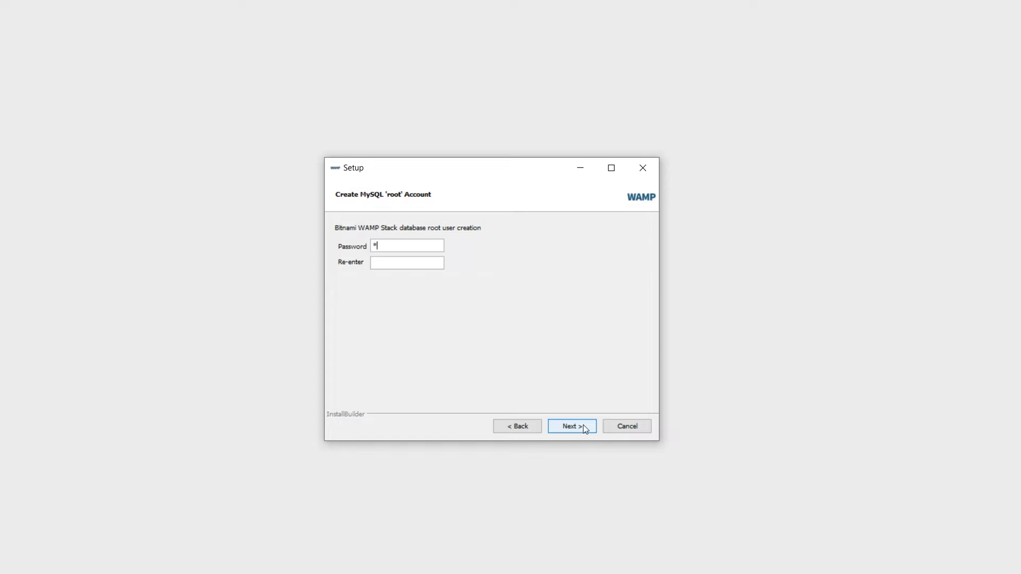
- Set the MySQL root password, keep port 3307, and skip cloud deployment
text(********)
key(Tab)
text(********)
click(571, 426)
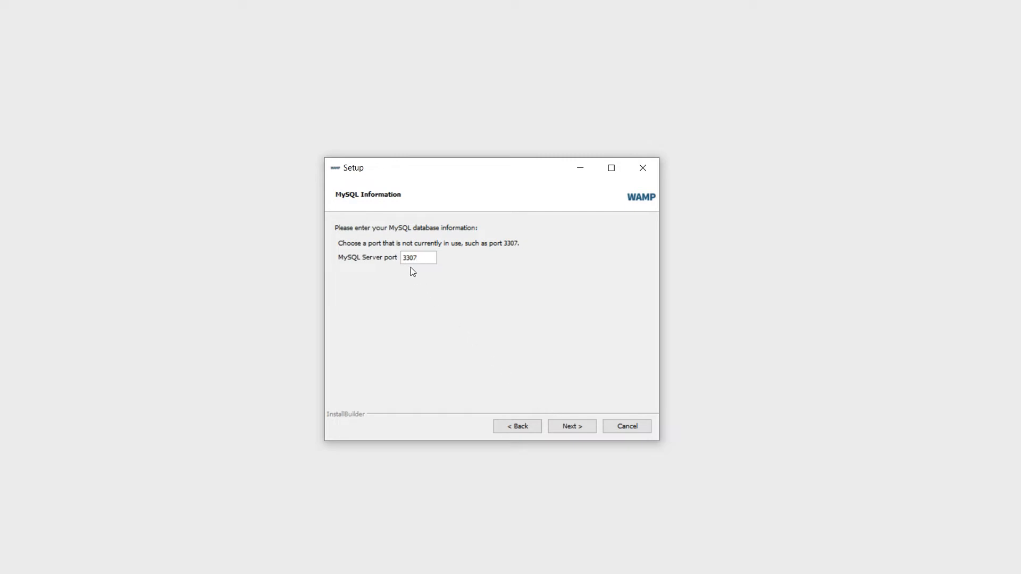
click(571, 432)
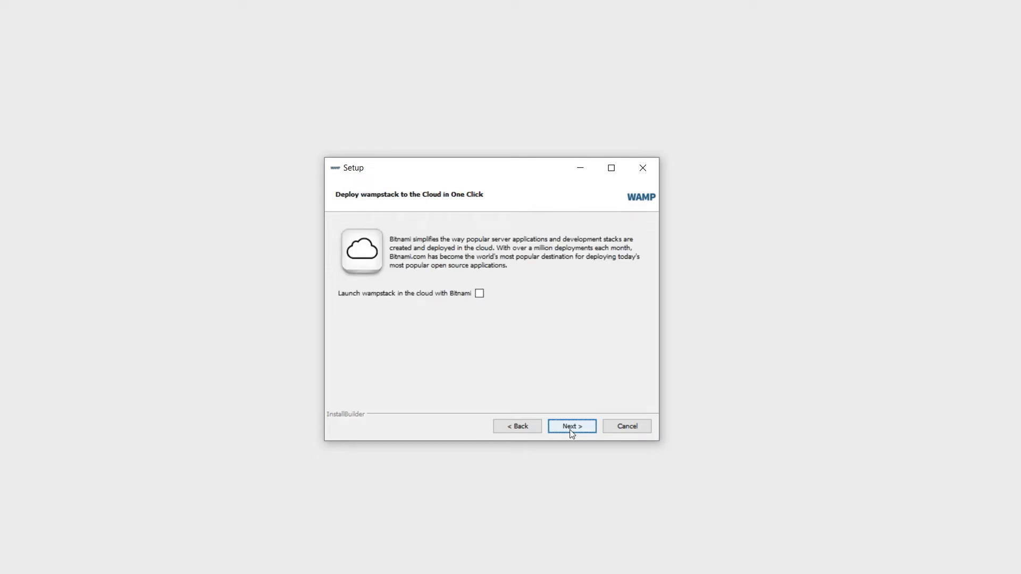
click(571, 432)
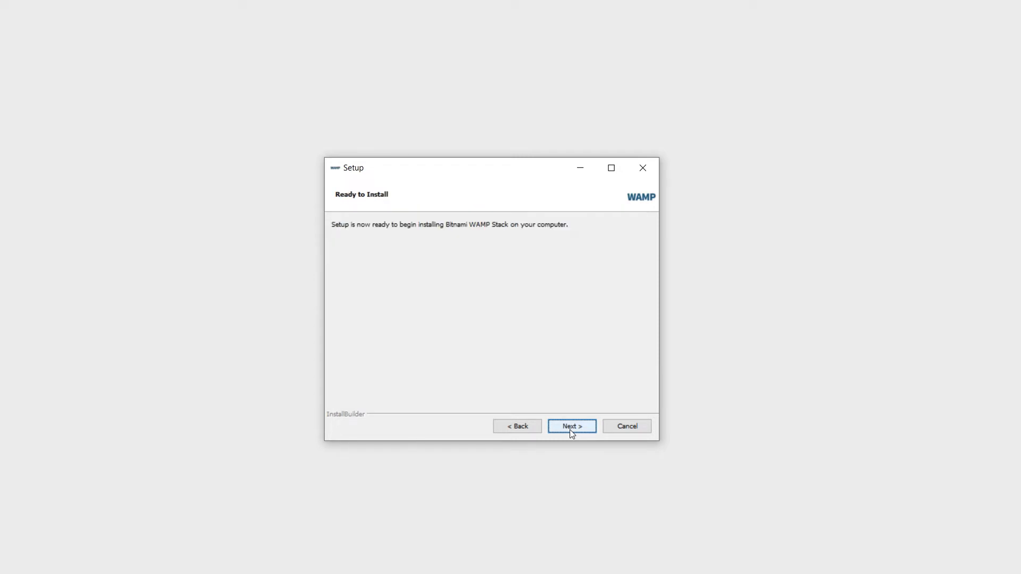
- Install Bitnami WAMP Stack and finish with Launch Bitnami WAMP Stack unticked
click(572, 428)
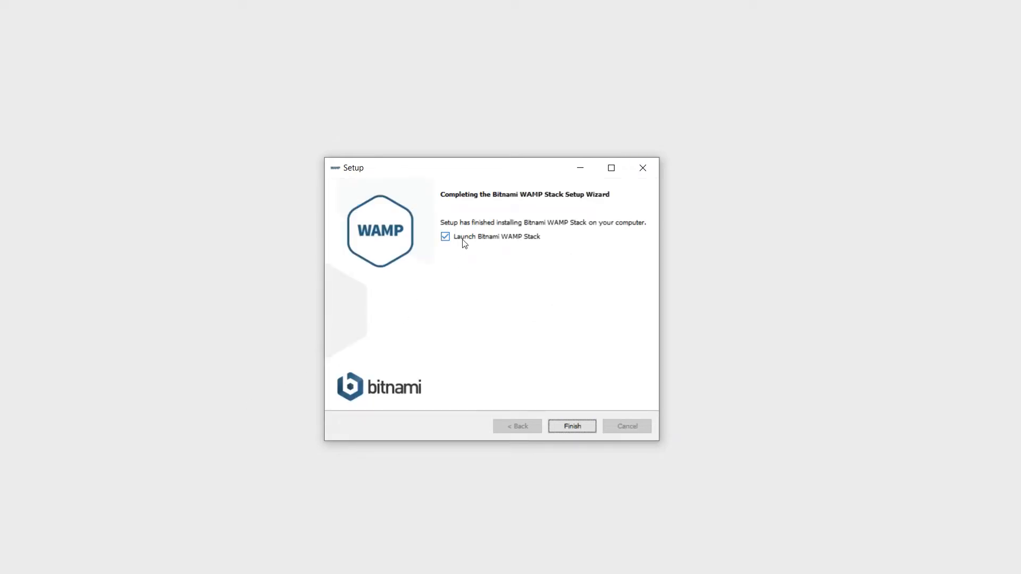
click(464, 241)
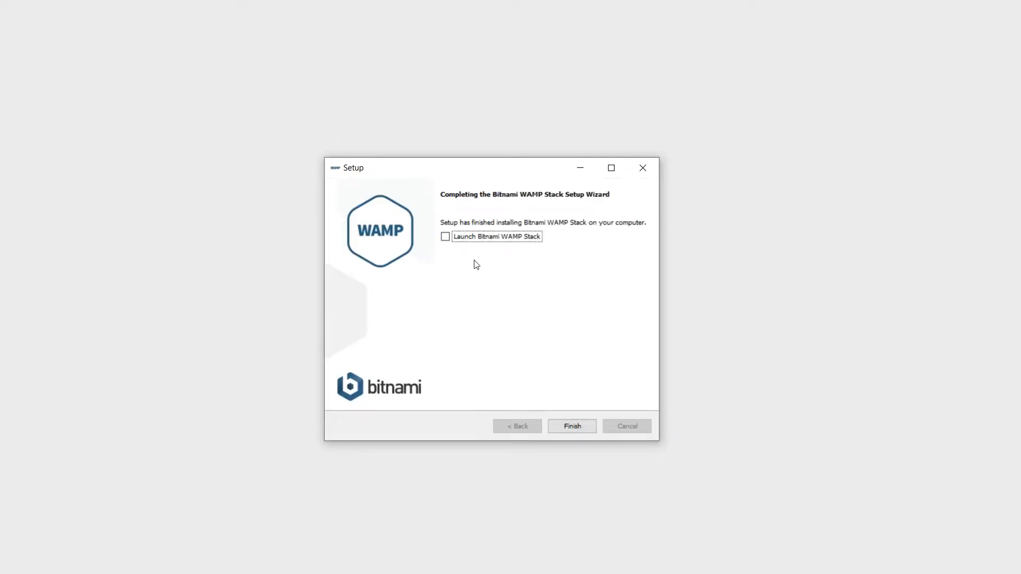
click(565, 428)
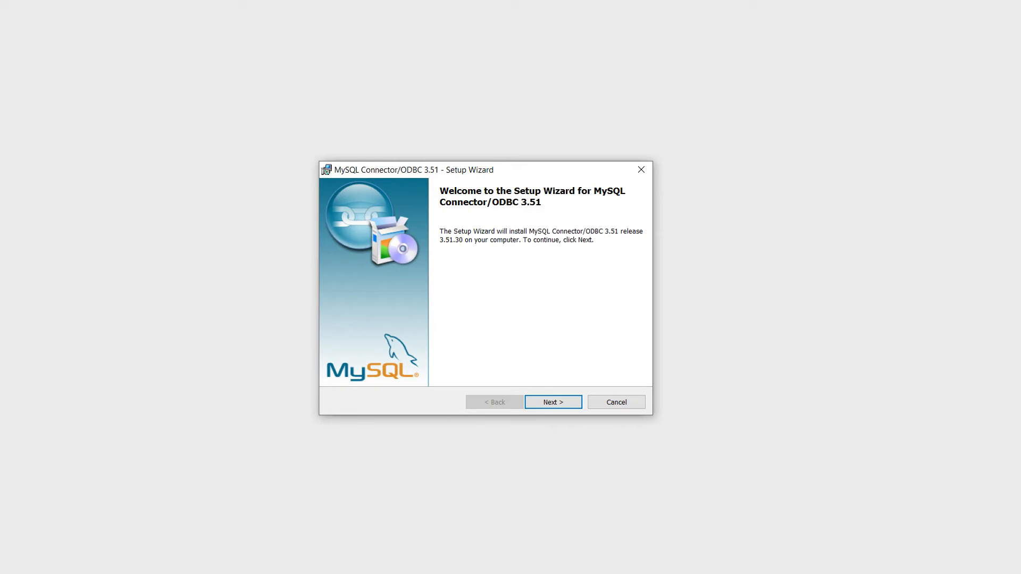
- Install MySQL Connector/ODBC 3.51 with licence accepted and Typical setup, then finish
click(565, 405)
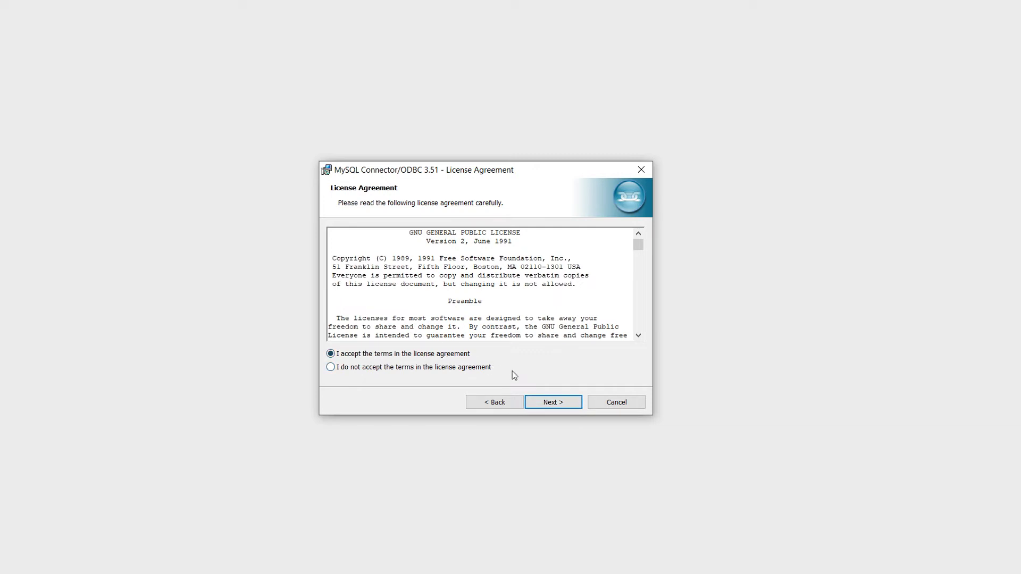
click(550, 402)
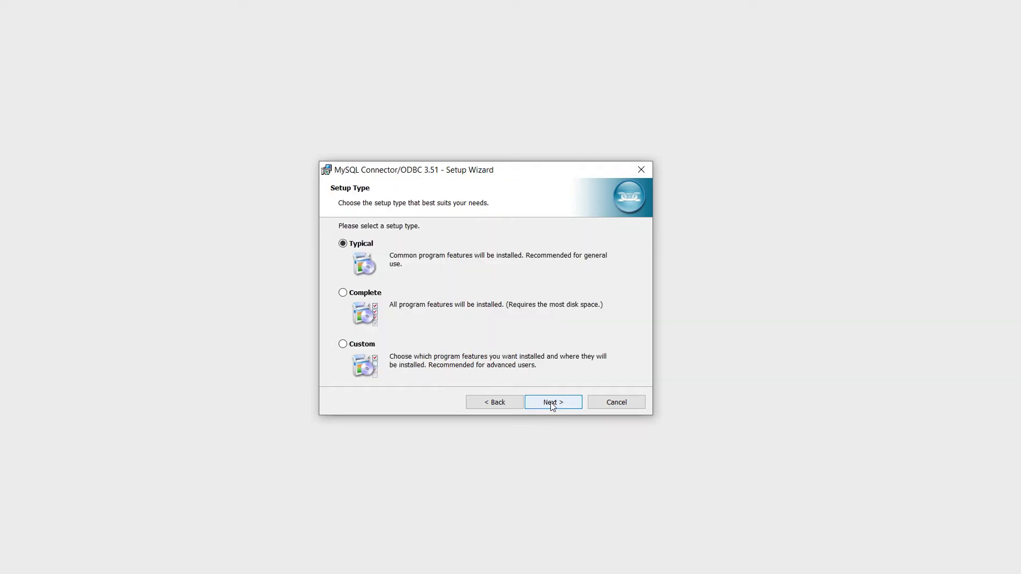
click(550, 402)
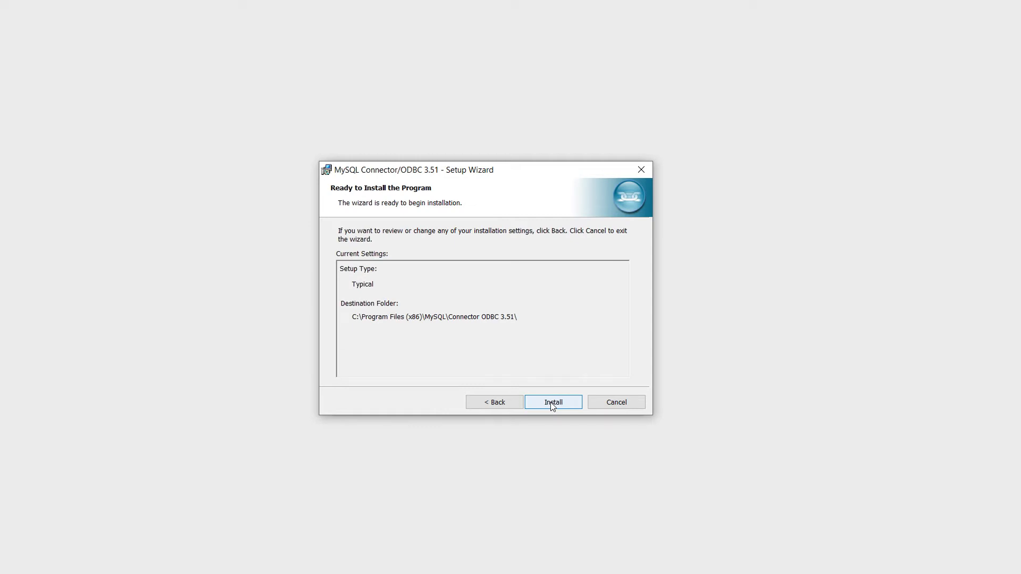
click(551, 403)
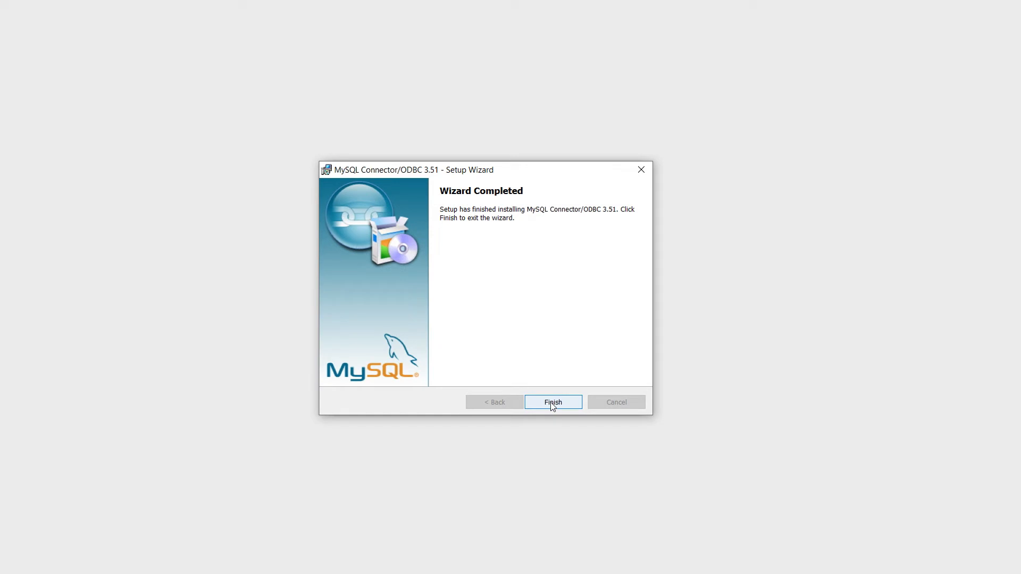
click(550, 403)
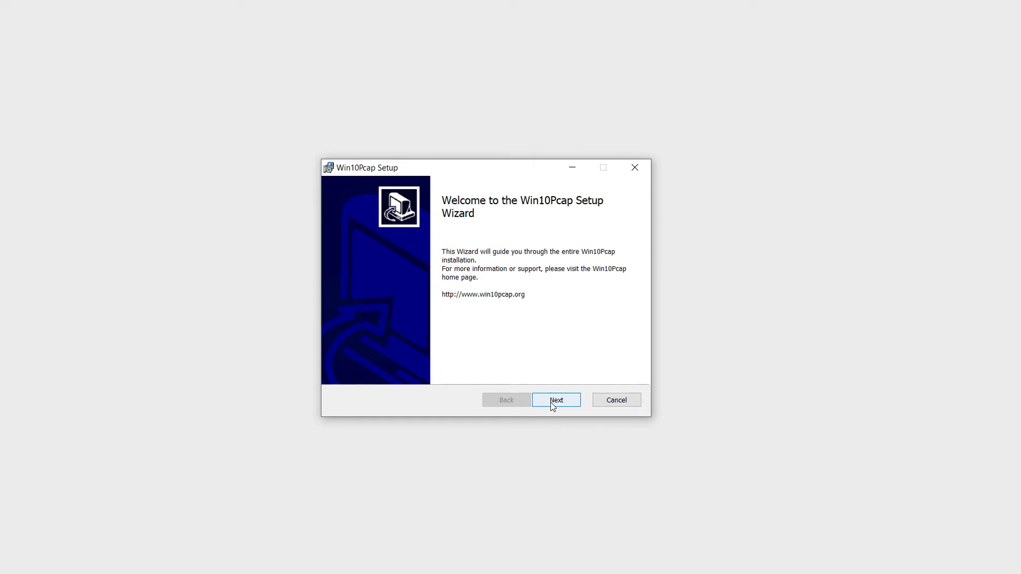
- Install Win10Pcap into the default folder with its licence accepted, then finish
click(550, 402)
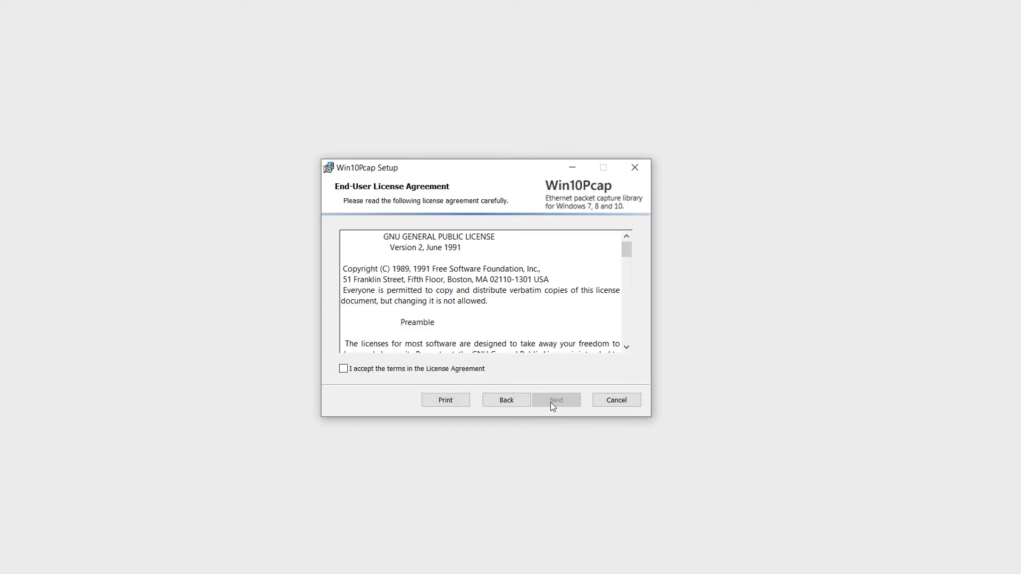
click(444, 372)
click(565, 404)
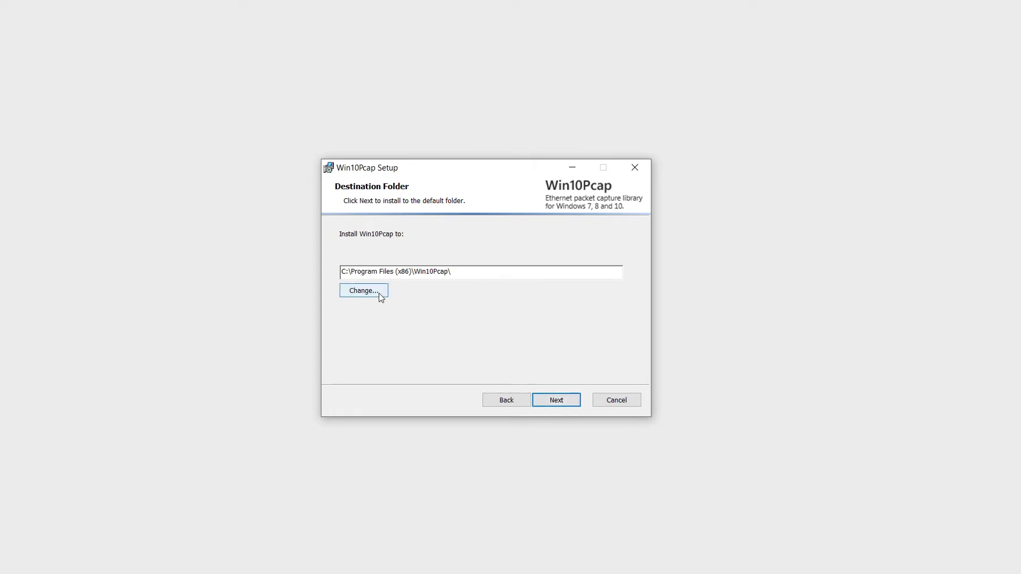
click(553, 403)
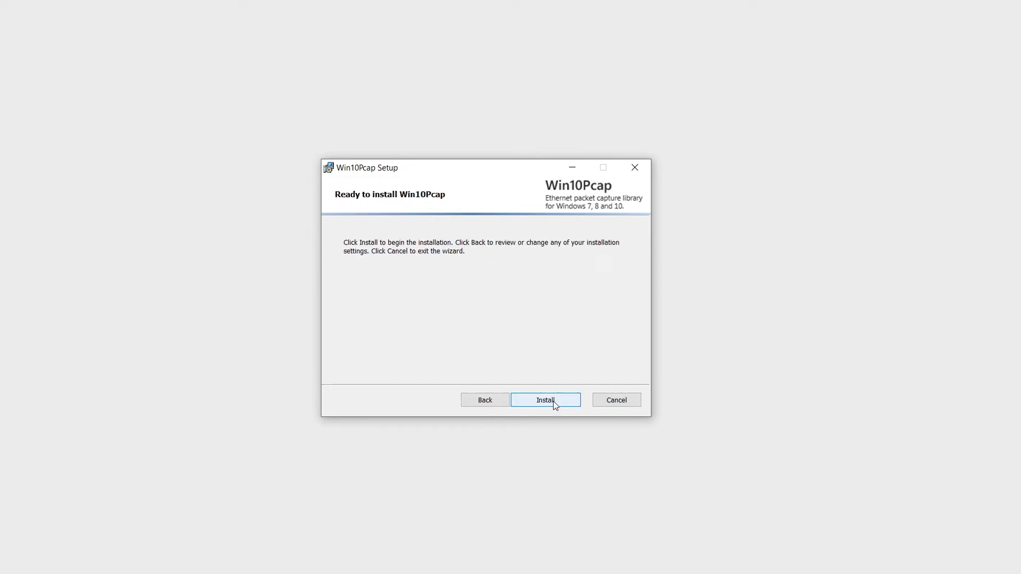
click(553, 401)
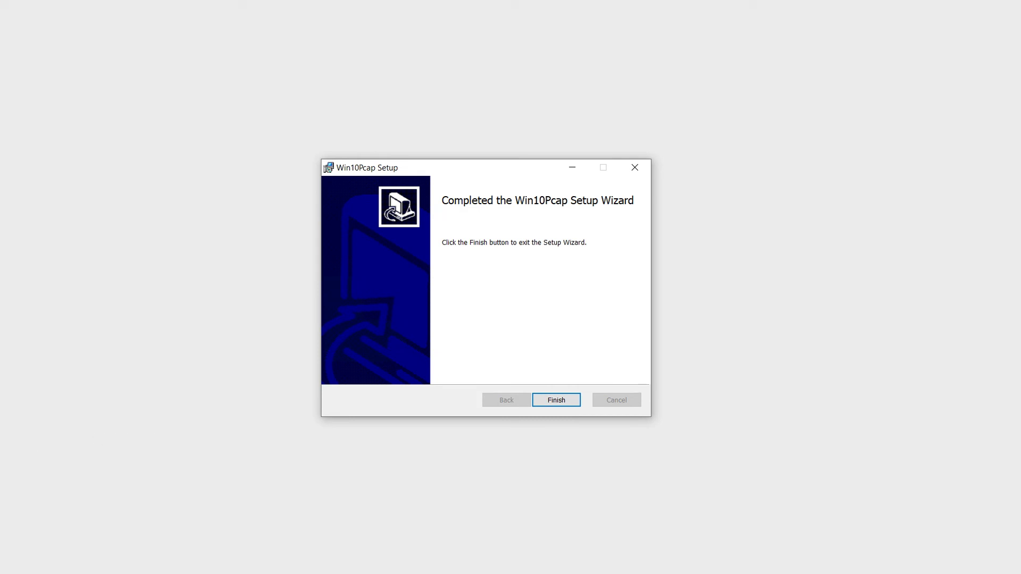
click(545, 401)
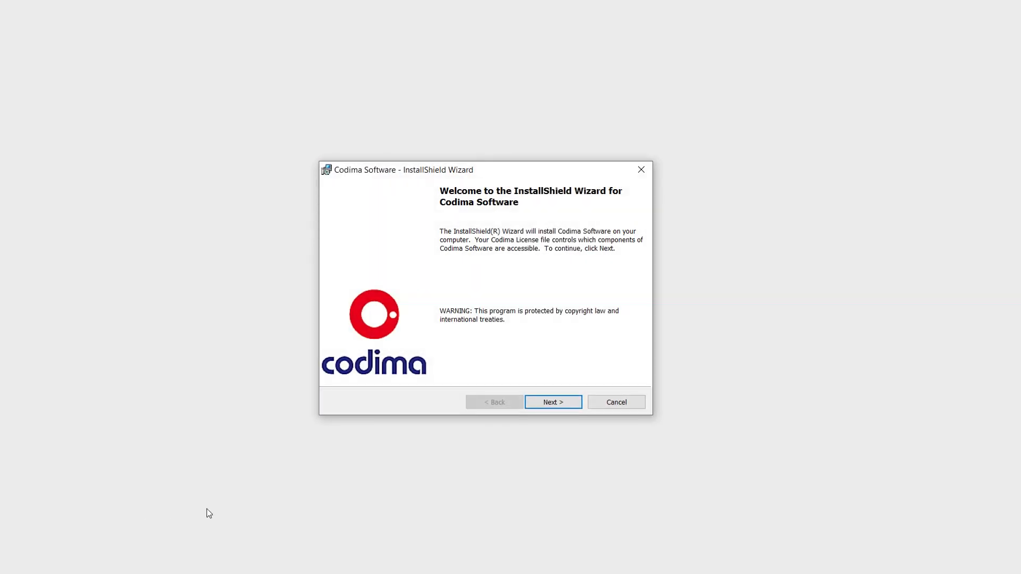
- Install Codima Software into the default folder with licence accepted, then finish
click(549, 403)
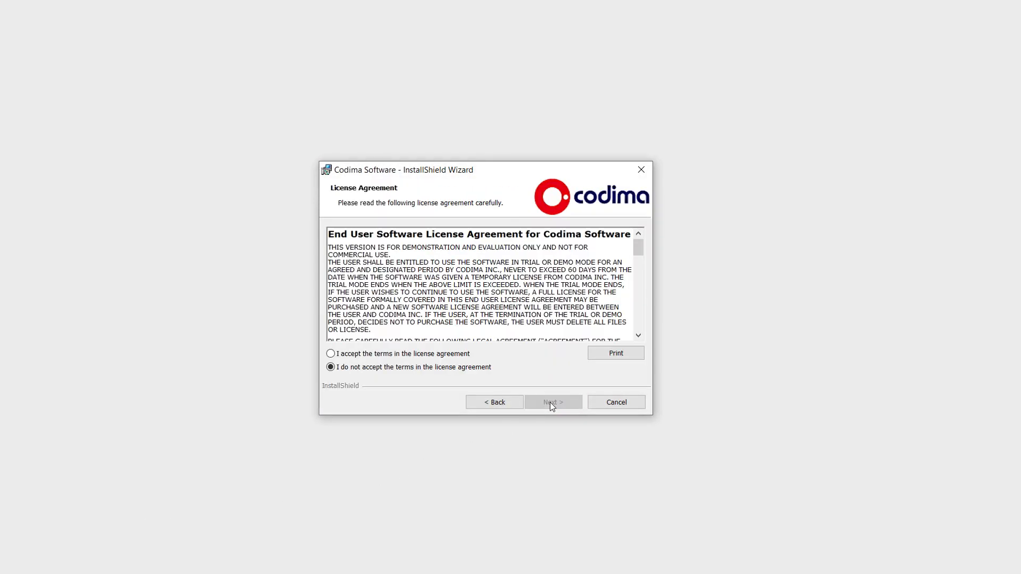
click(451, 355)
click(551, 402)
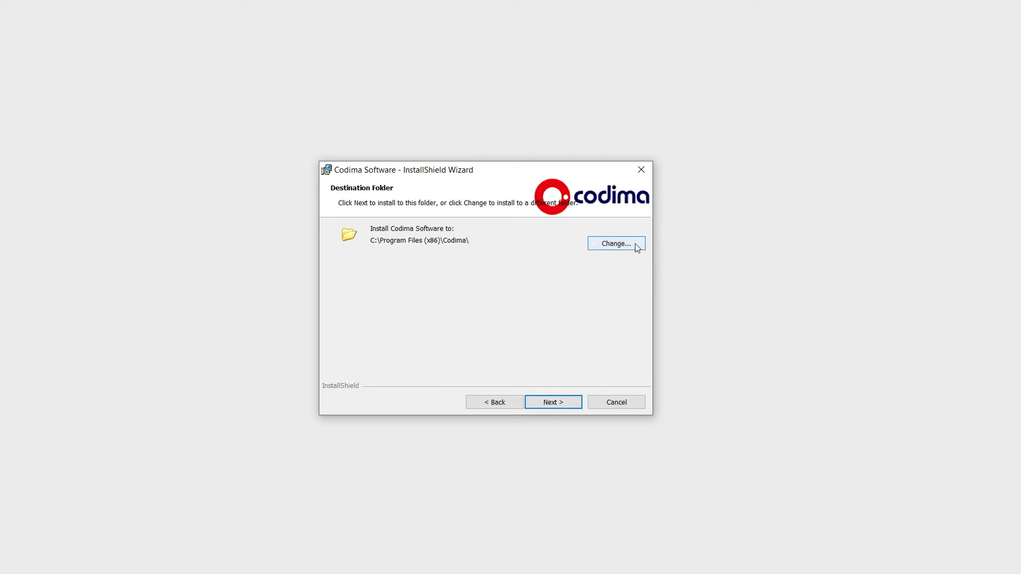
click(560, 405)
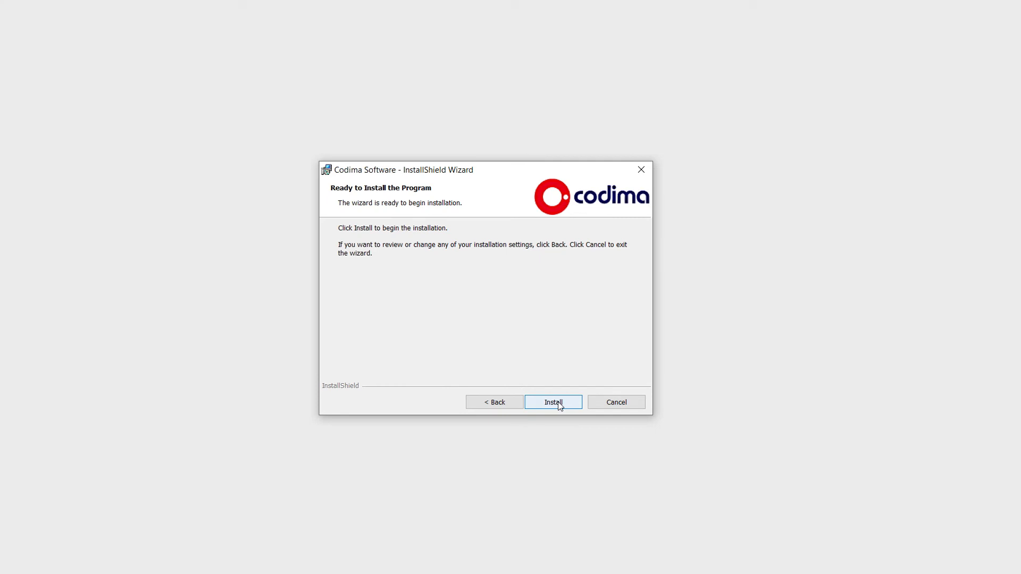
click(558, 402)
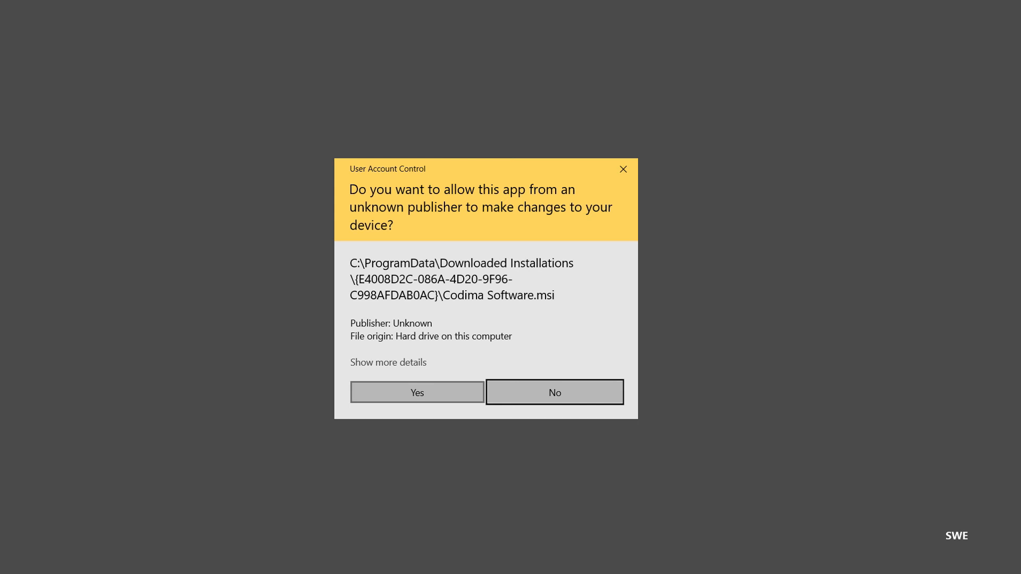
click(419, 396)
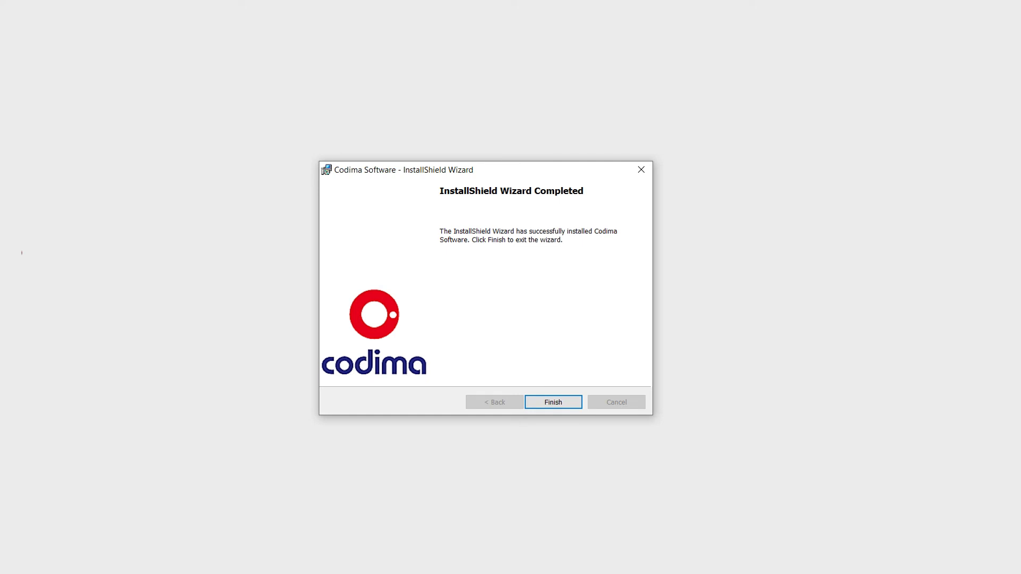
click(579, 408)
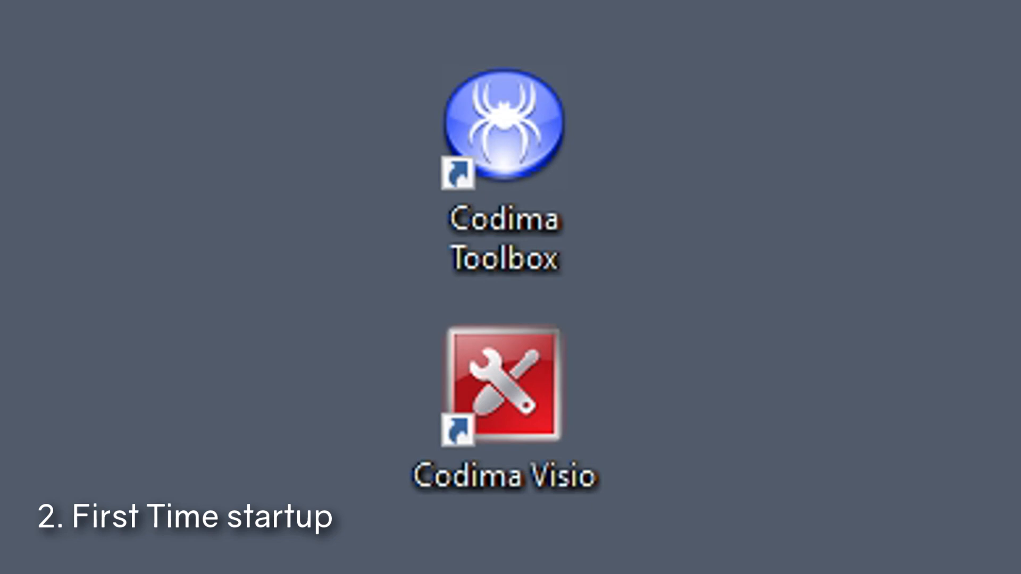
- Launch Codima Toolbox from the desktop shortcut with administrator rights
click(508, 189)
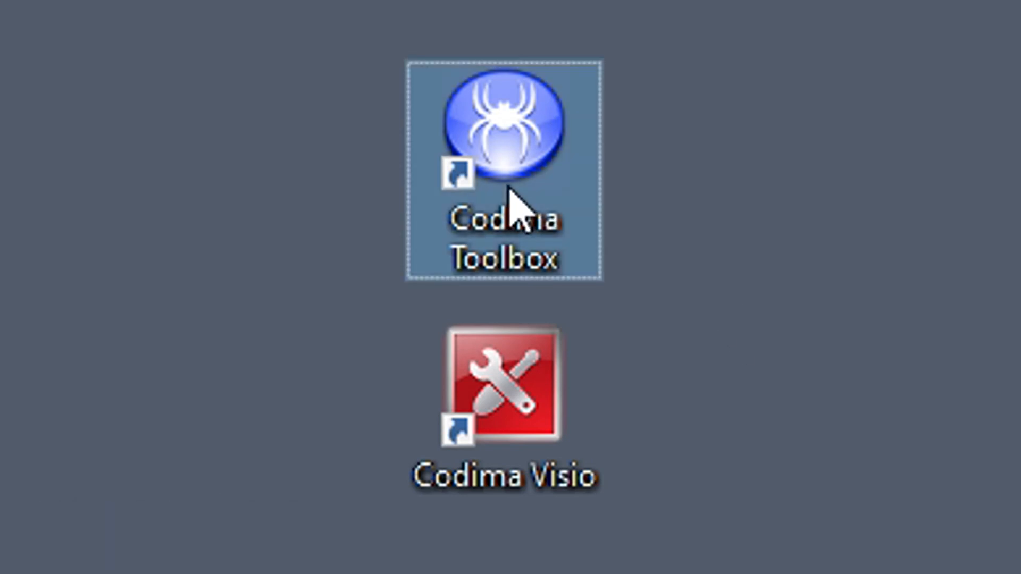
double_click(508, 189)
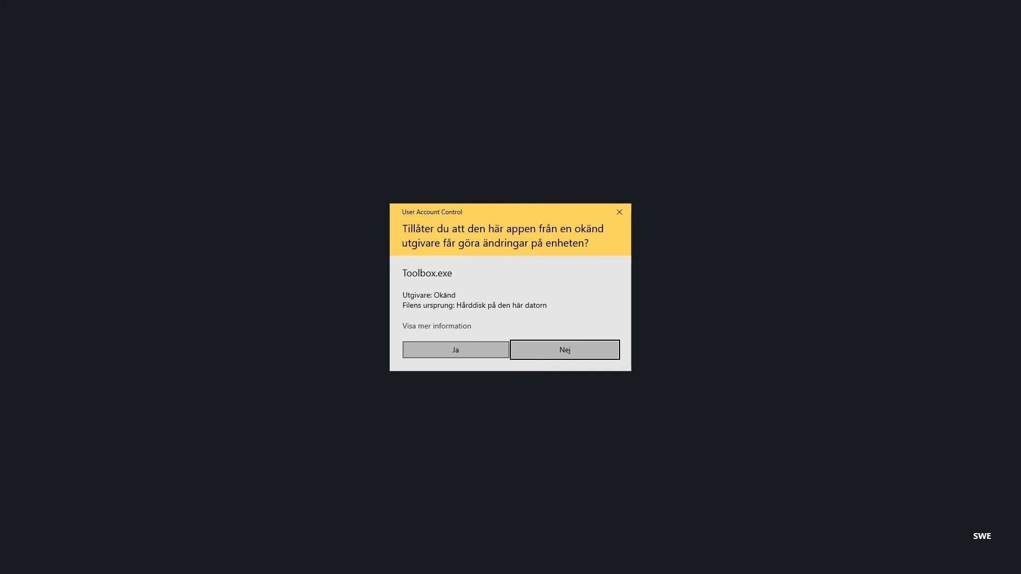
click(455, 350)
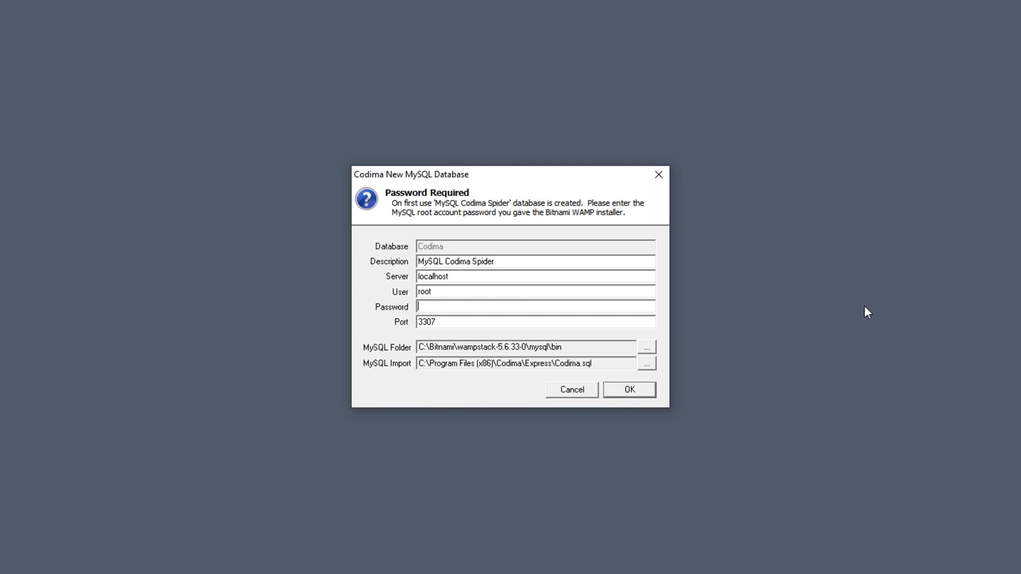
- Enter the MySQL root password to create the Codima Spider database
text(********)
click(631, 392)
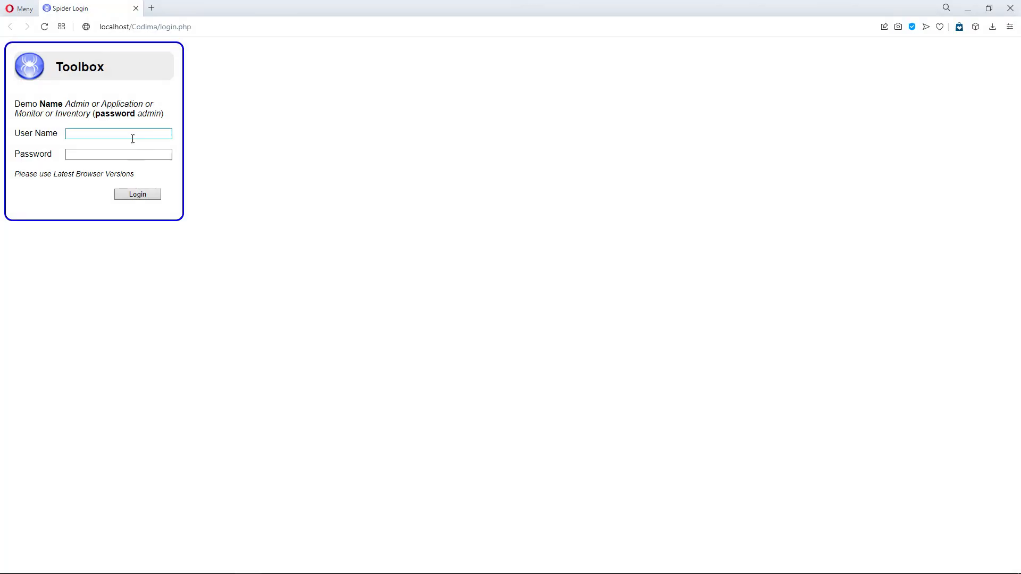
- Log in to Codima Toolbox as Admin with the default password and save the credentials in the browser
click(132, 136)
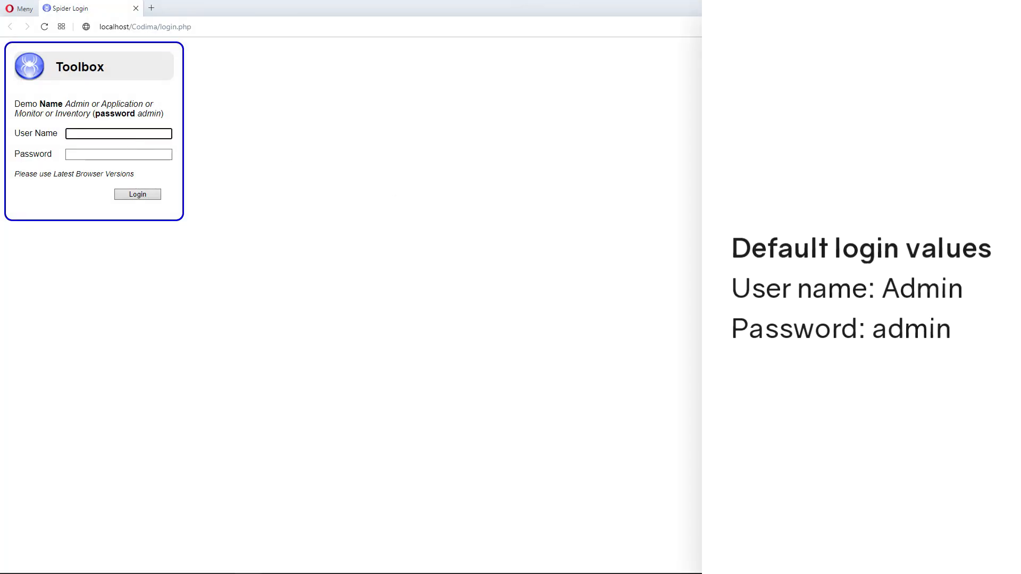
text(Admin)
key(Tab)
text(admin)
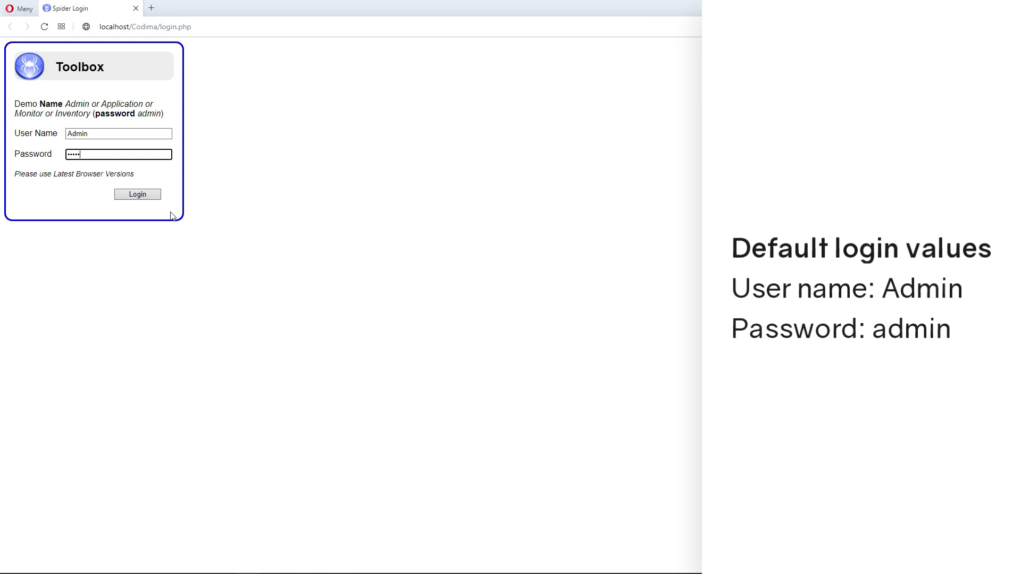
click(138, 196)
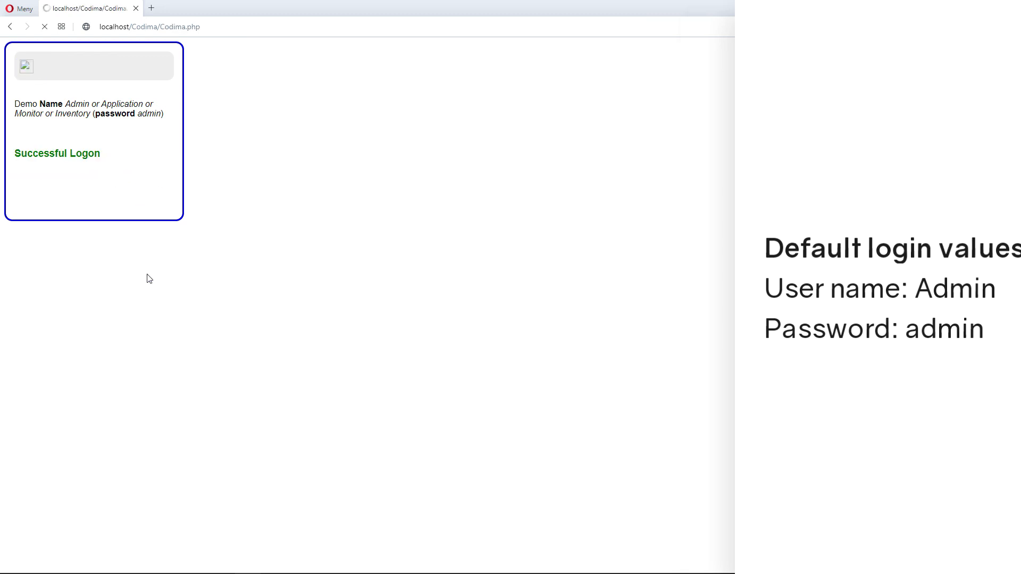
click(945, 47)
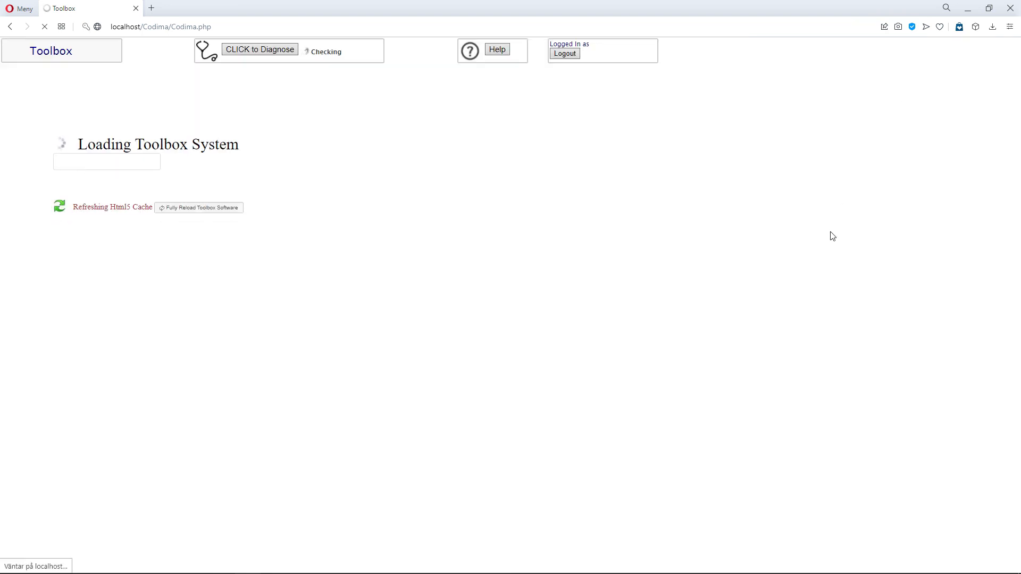